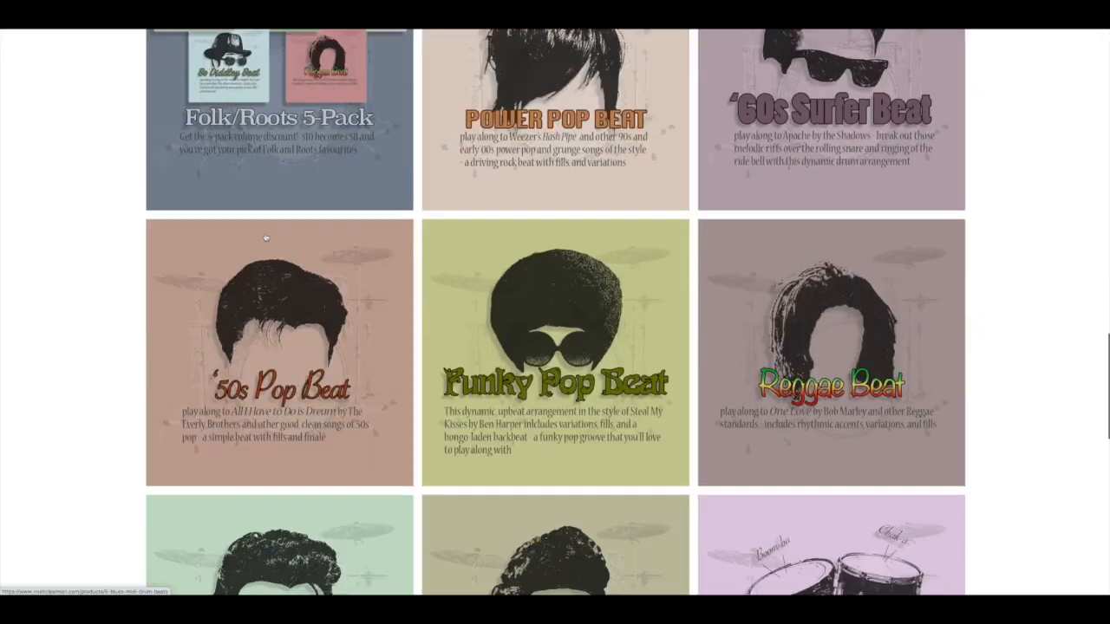
- Open the Tracking Drums in Midi Course Materials product from the store page
scroll(35, 248, down, 10)
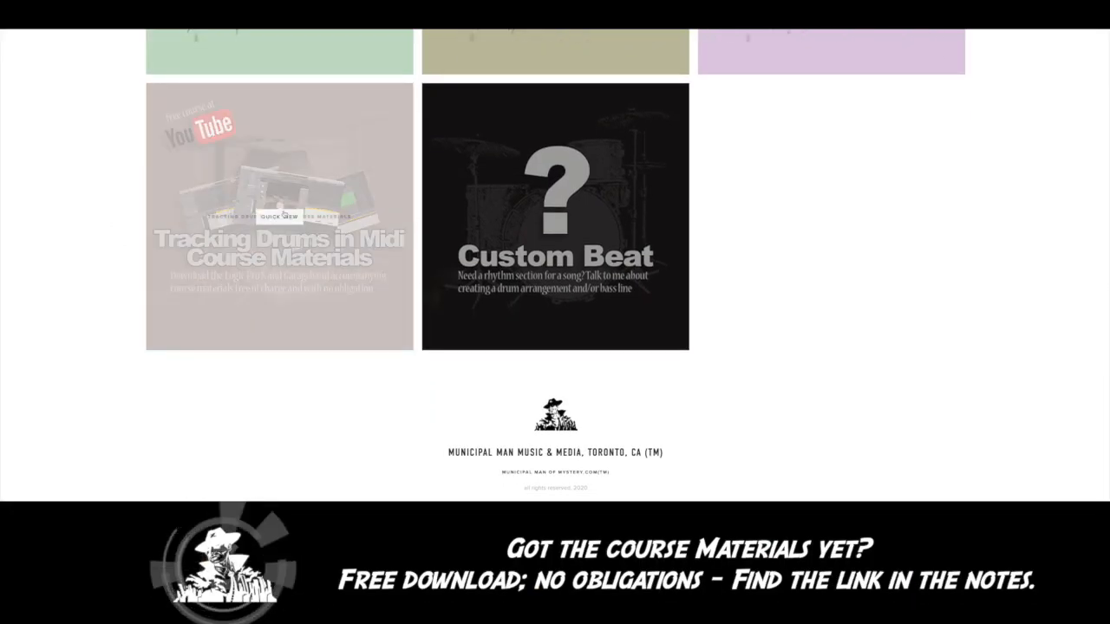
click(168, 215)
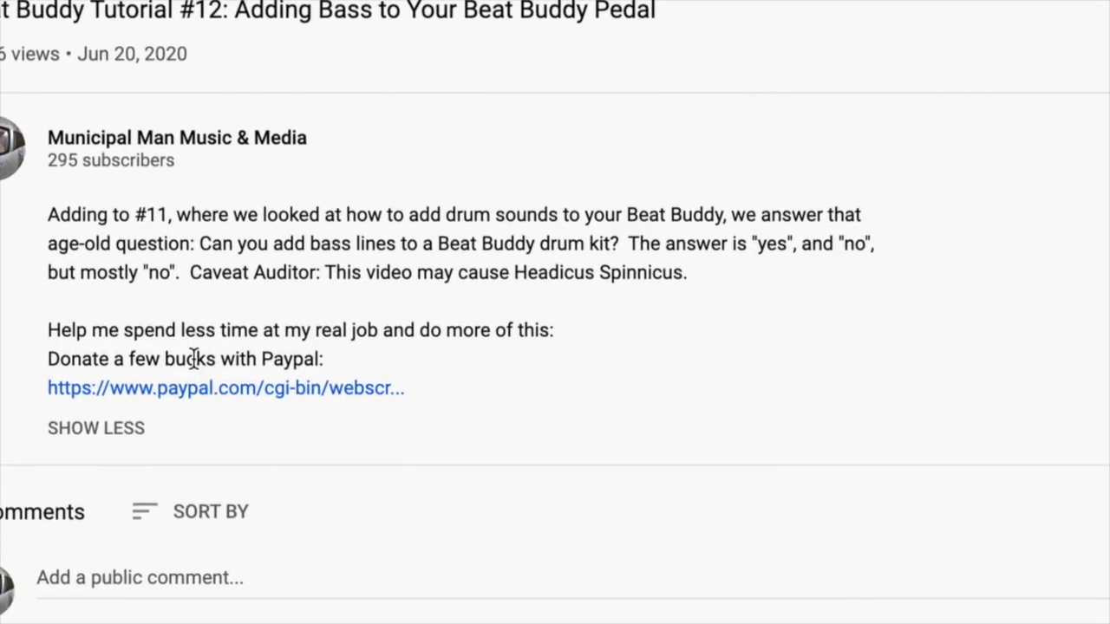
- Open the PayPal donation link from the video description and proceed to donate with PayPal
click(201, 389)
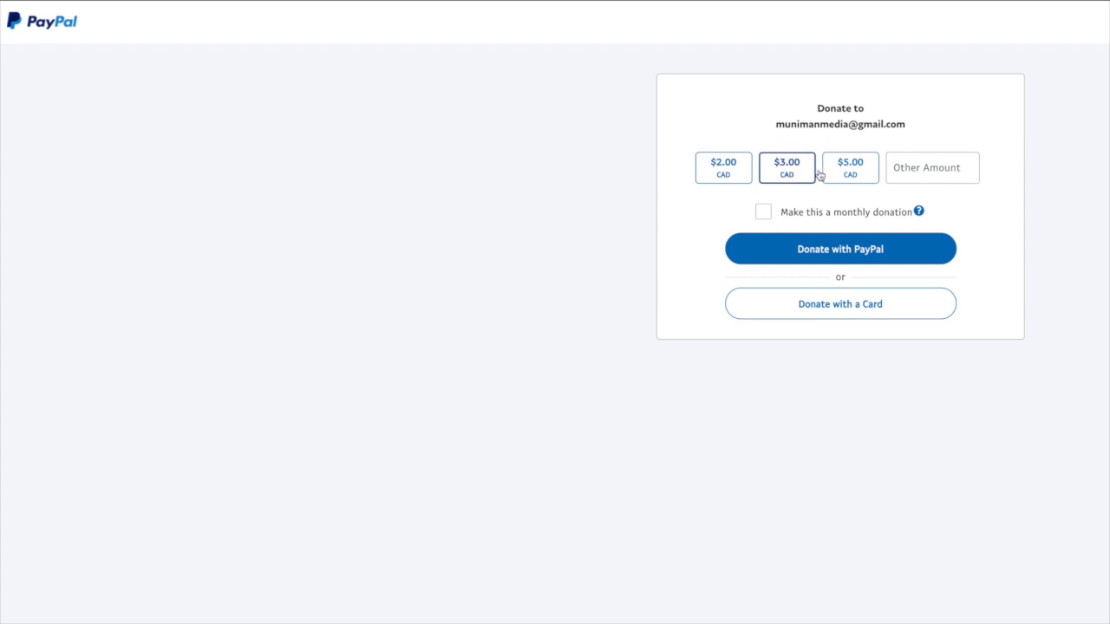
click(841, 248)
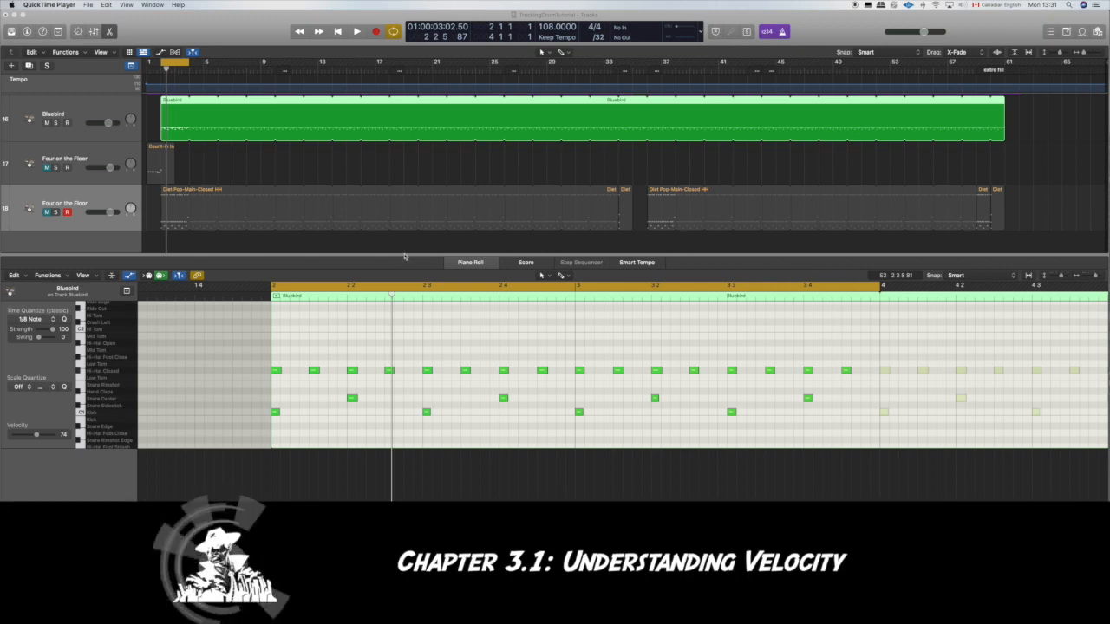
- Enlarge the piano roll area to show the note velocity lane of the Bluebird region
drag(401, 250, 402, 211)
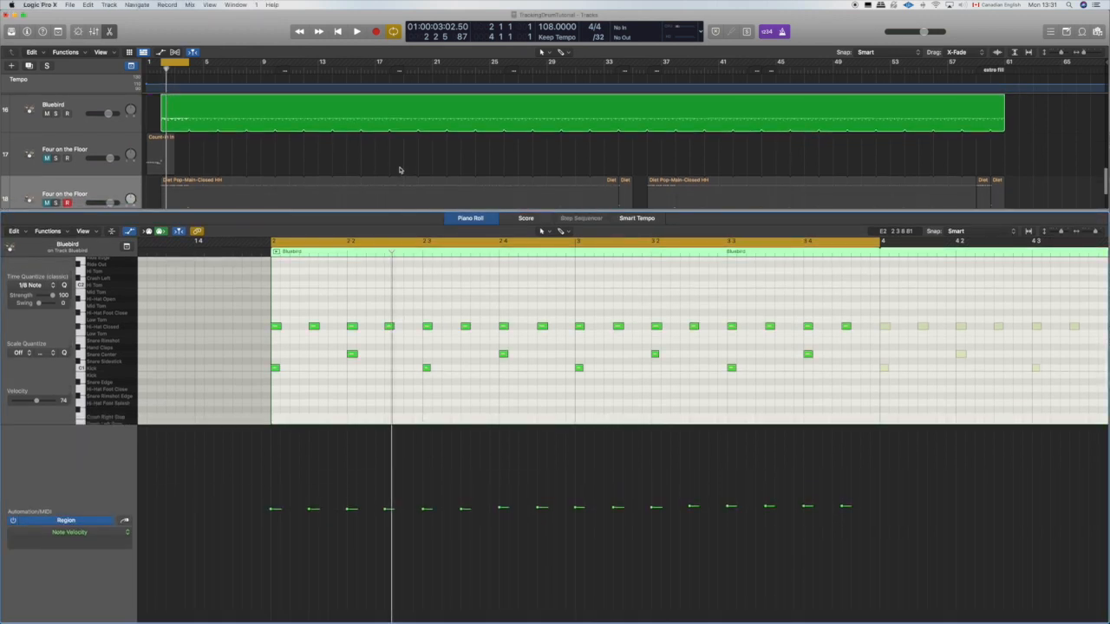
scroll(400, 170, down, 2)
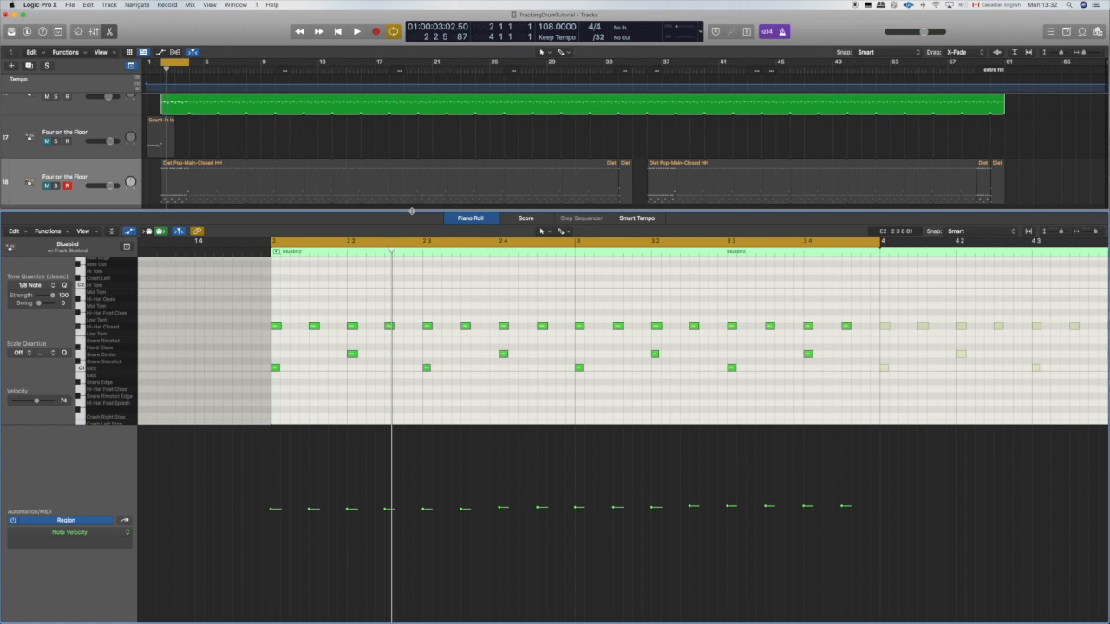
scroll(309, 139, up, 2)
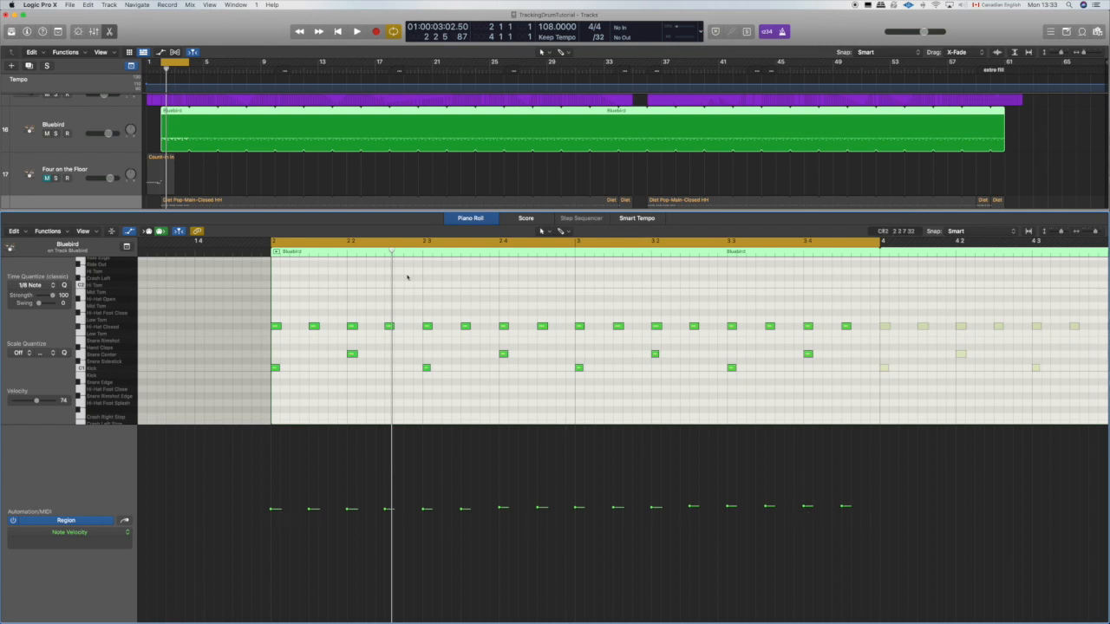
- Move the playhead to the start of the Bluebird region at bar 2 and play a short stretch of the beat
drag(391, 250, 271, 249)
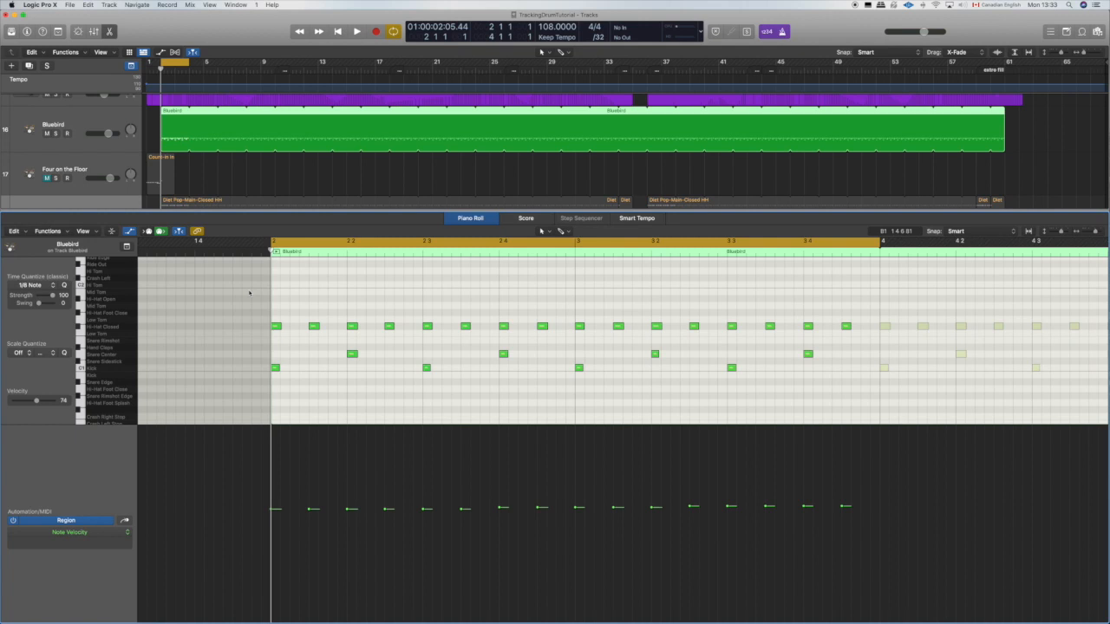
key(space)
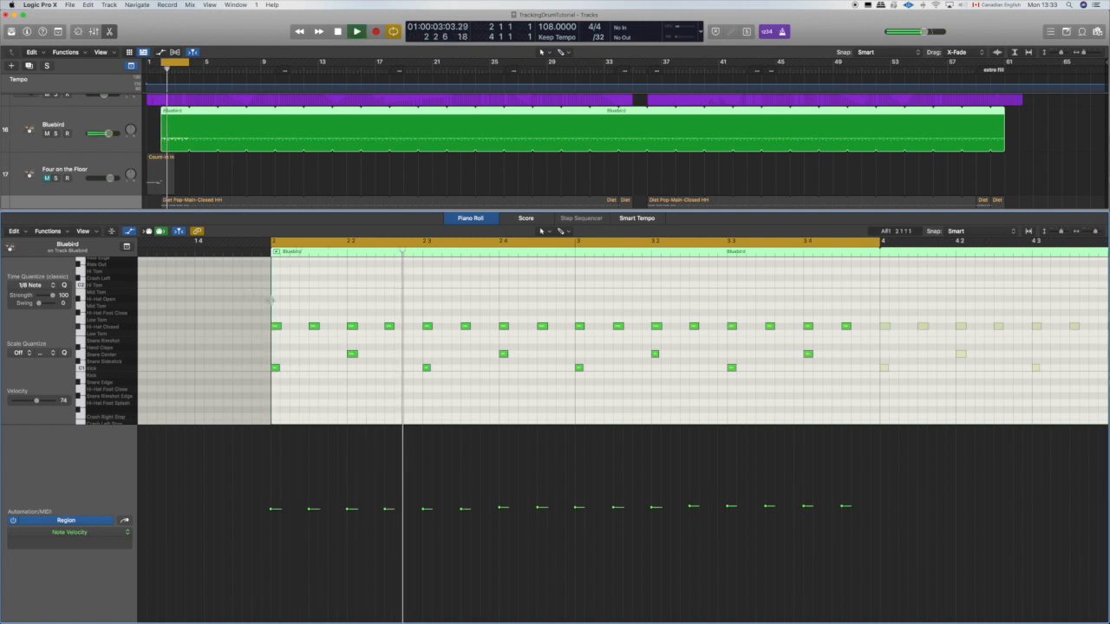
key(space)
- Unmute the Four on the Floor track 18 and show the kick, snare and hi-hat notes of its first Diet Pop-Main-Closed HH region
key(Down)
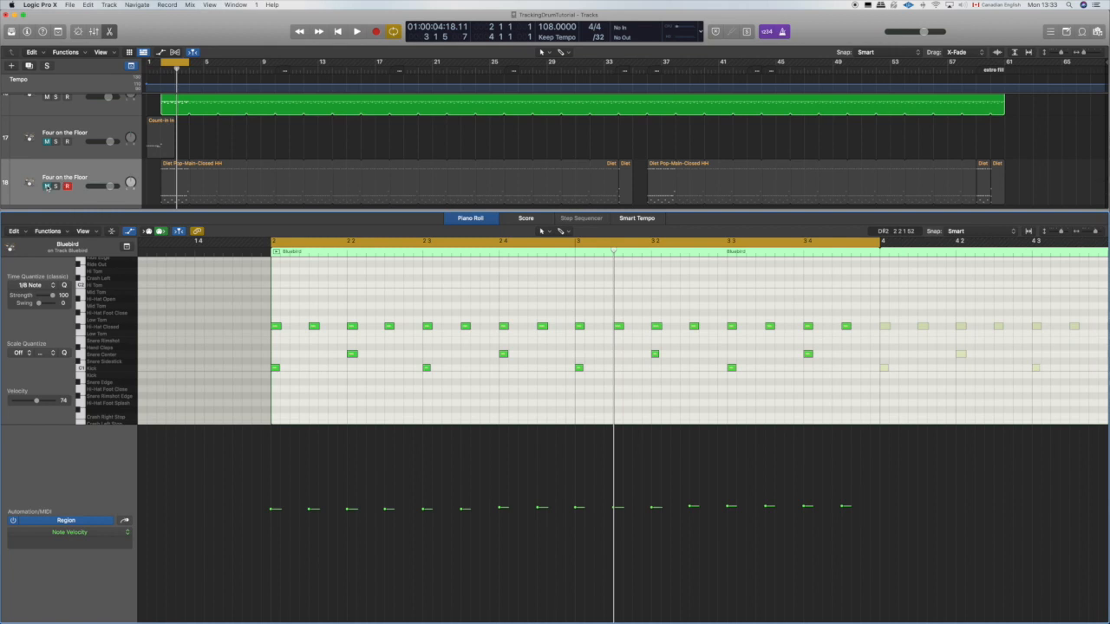
click(95, 187)
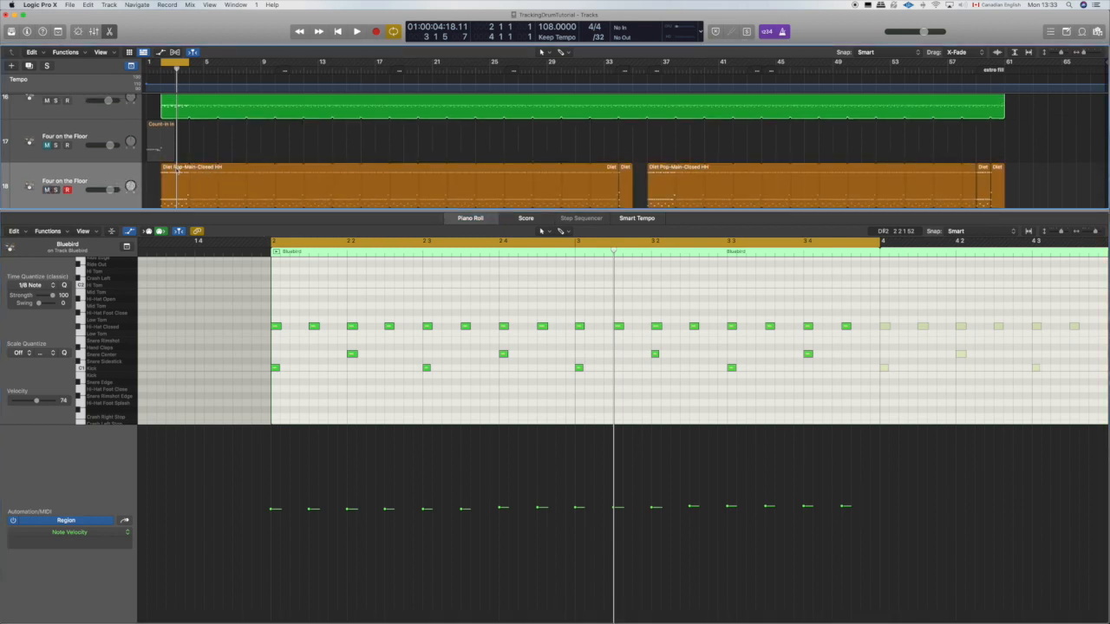
click(178, 172)
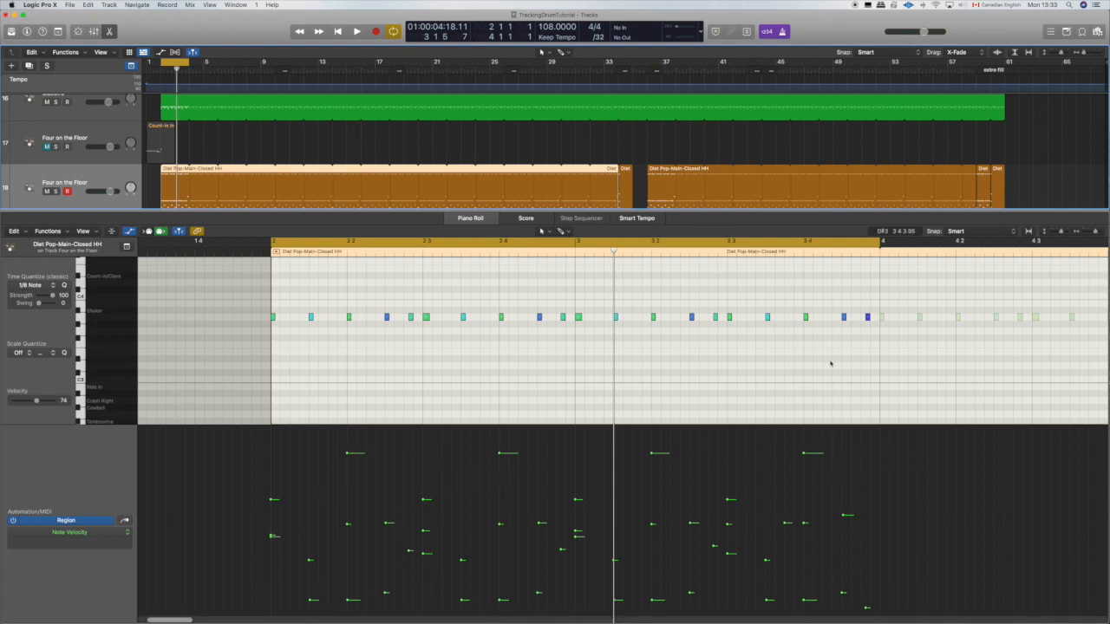
scroll(829, 365, down, 8)
scroll(831, 364, down, 3)
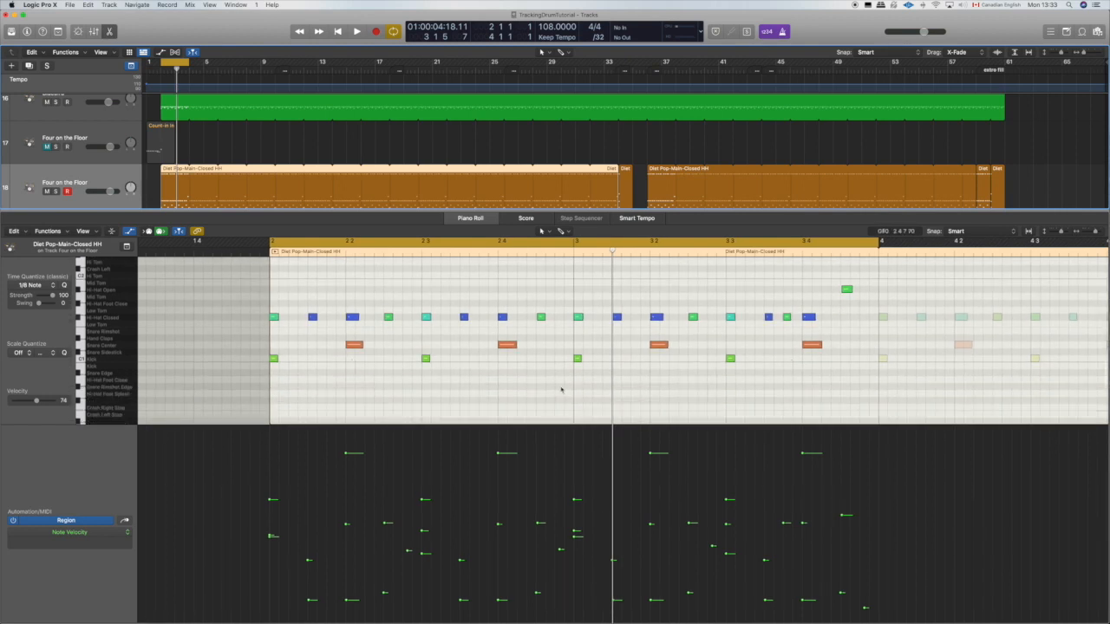
- Play the Diet Pop-Main-Closed HH beat with the Bluebird track muted, and unmute Bluebird again
key(space)
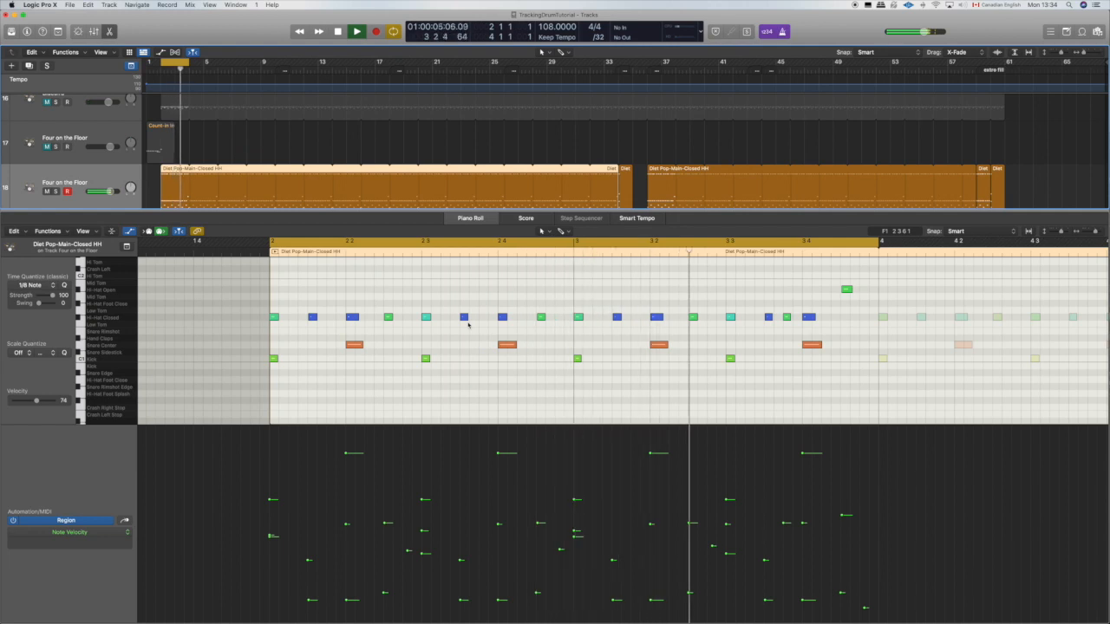
click(48, 103)
click(48, 102)
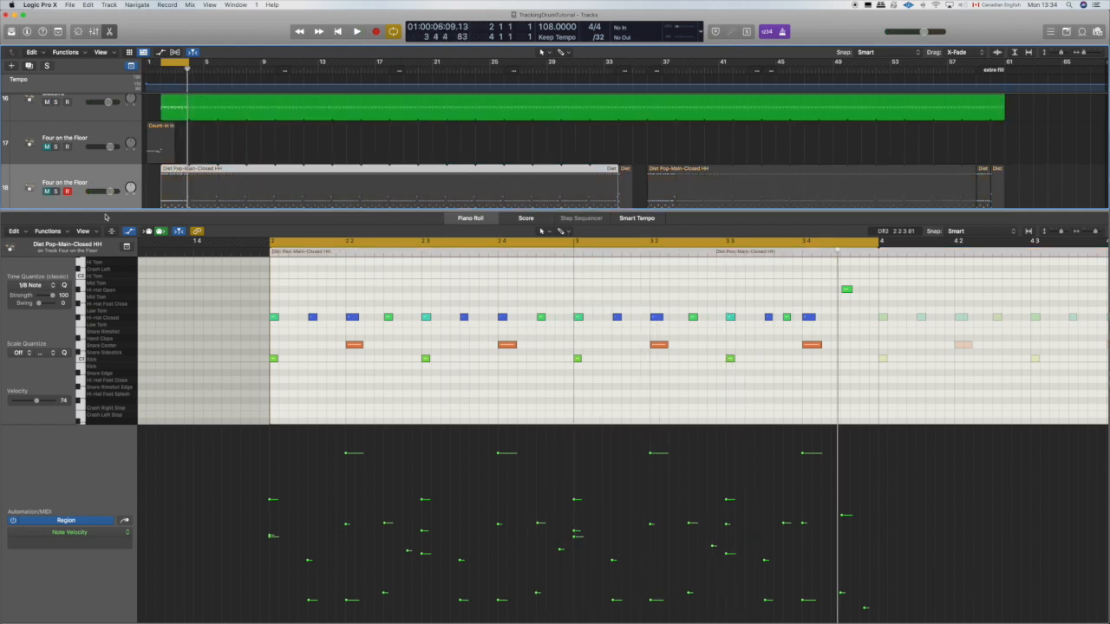
- Enlarge the tracks area, trim the Bluebird loops back to bar 4, and loop the region to the end of the first Cosmic Dust region
drag(102, 210, 102, 321)
click(1019, 148)
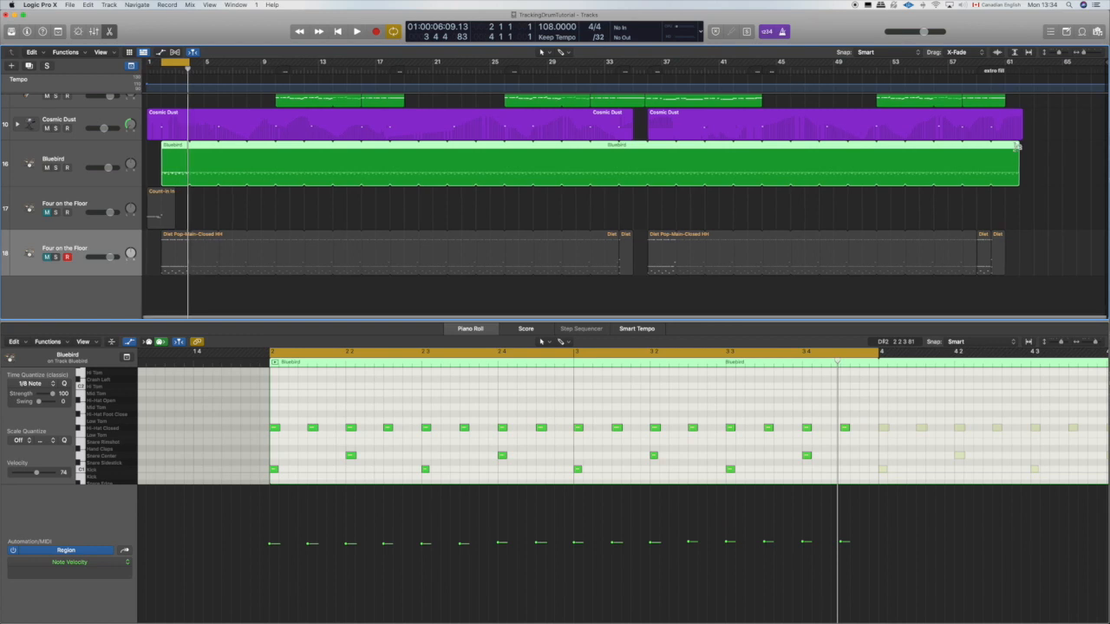
drag(1016, 147, 184, 172)
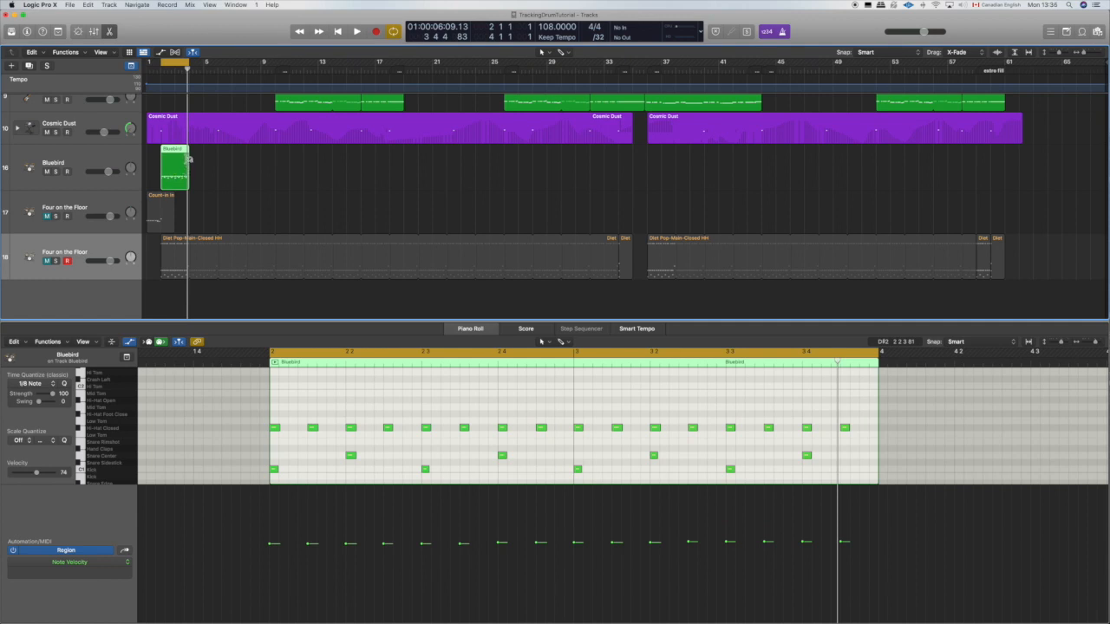
drag(190, 150, 634, 168)
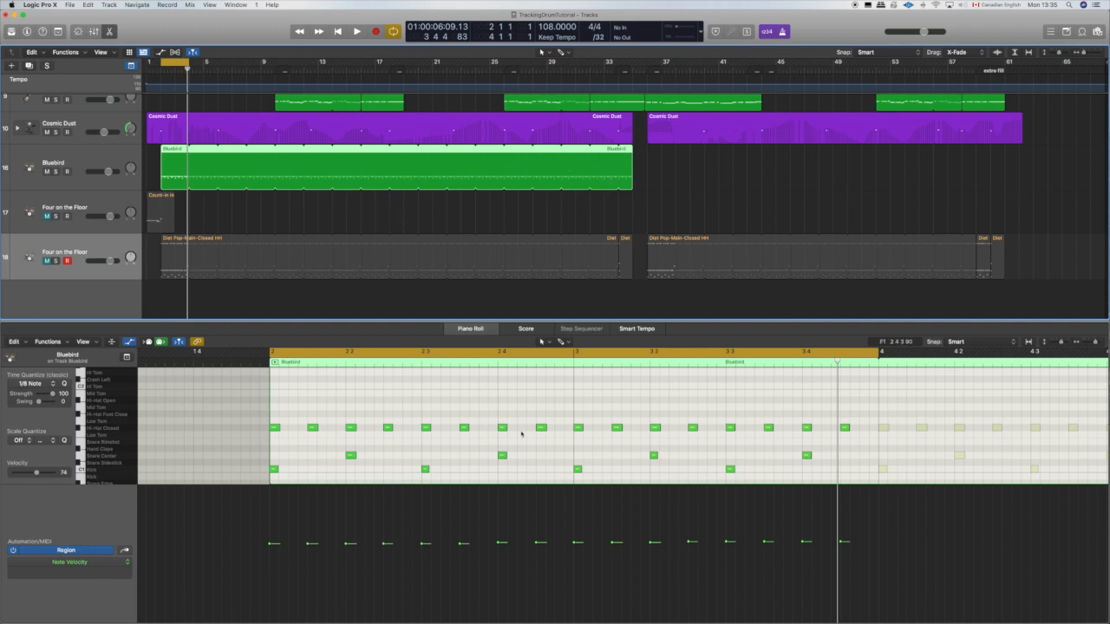
- Enlarge the piano roll area and trim the Bluebird region's loops back to end at bar 4
scroll(516, 426, down, 1)
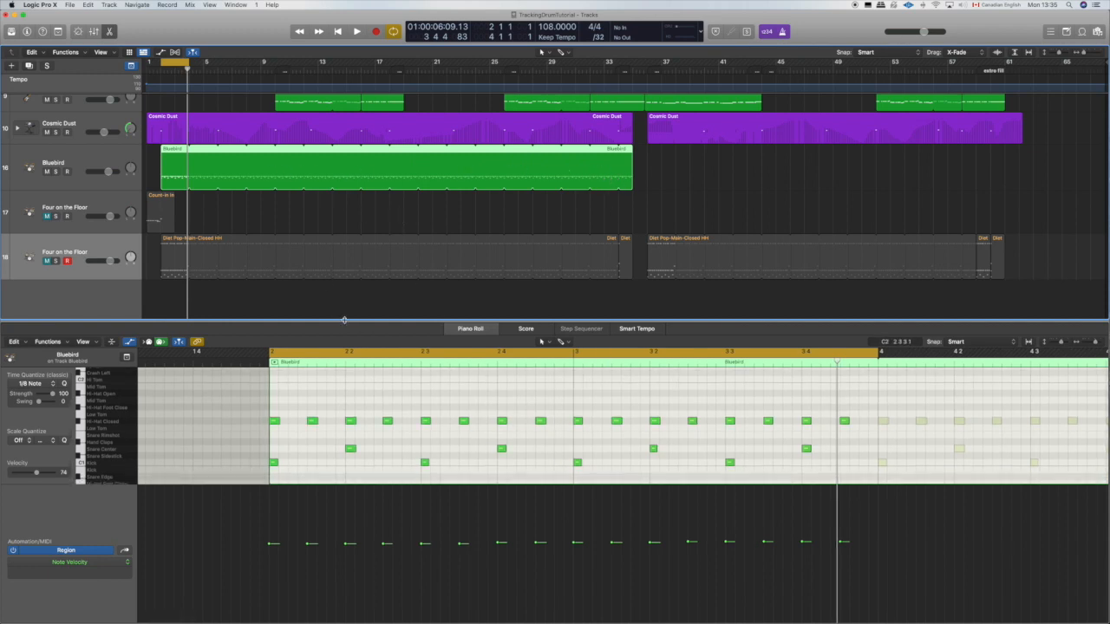
drag(344, 321, 340, 229)
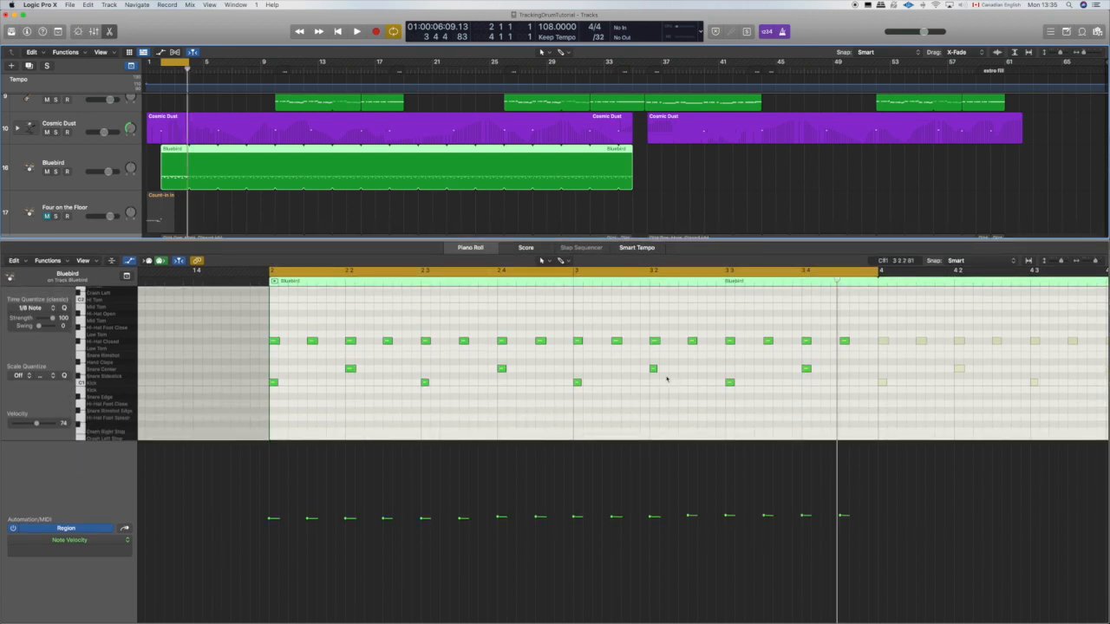
drag(631, 150, 186, 158)
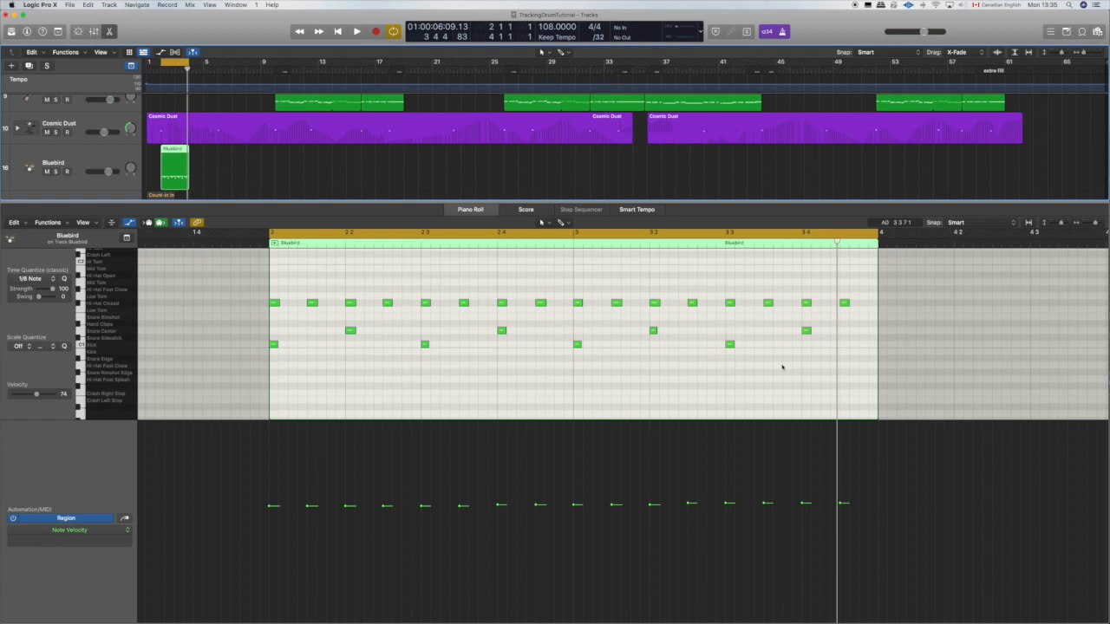
- Select the four kick notes in the Bluebird region and lower their velocity to 48
drag(763, 364, 251, 336)
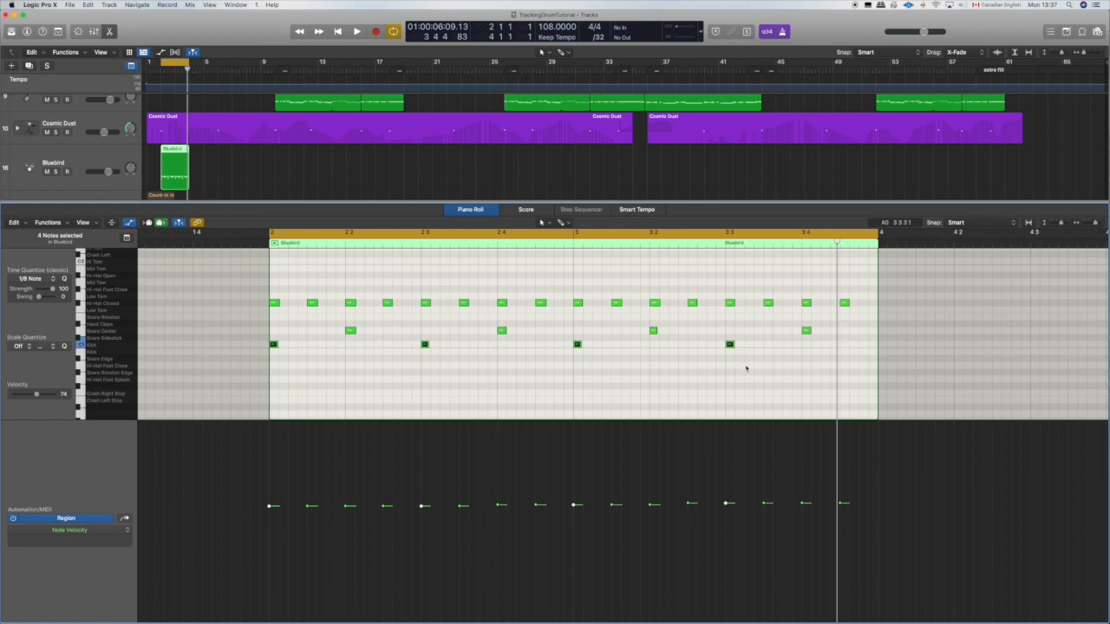
drag(746, 367, 219, 338)
mouse_move(866, 546)
mouse_down()
mouse_move(372, 550)
mouse_move(268, 538)
mouse_move(272, 547)
mouse_up()
click(833, 439)
mouse_move(833, 440)
mouse_down()
mouse_move(338, 619)
mouse_move(286, 619)
mouse_move(296, 446)
mouse_move(287, 610)
mouse_move(525, 488)
mouse_move(864, 469)
mouse_move(878, 452)
mouse_up()
click(689, 401)
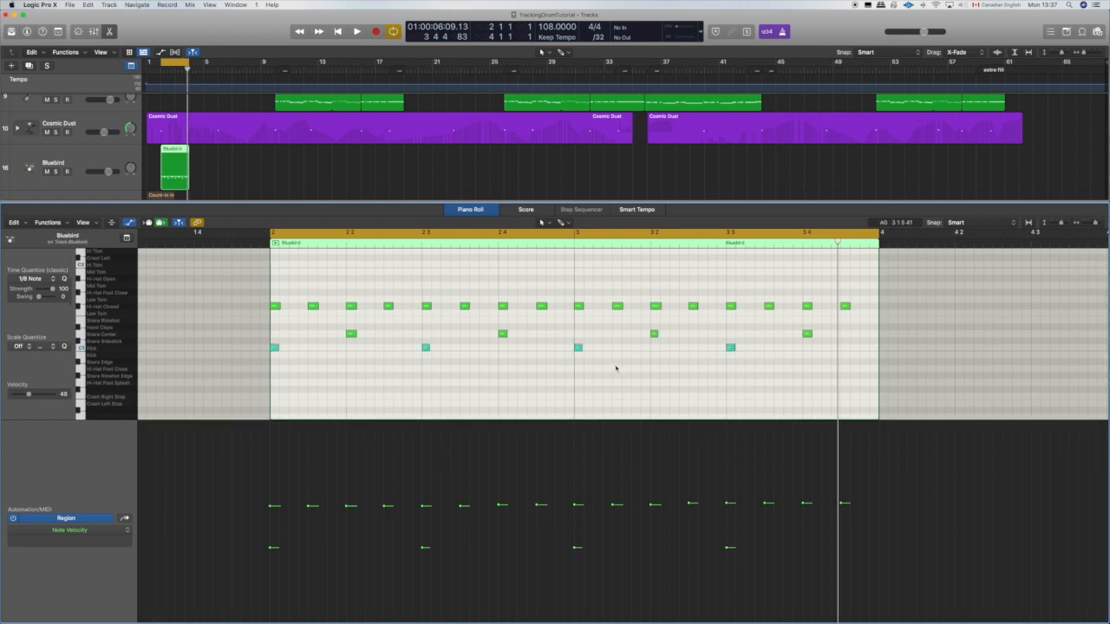
- Reselect the four kick notes and play the Bluebird region in a loop with the notes in view
drag(756, 360, 263, 343)
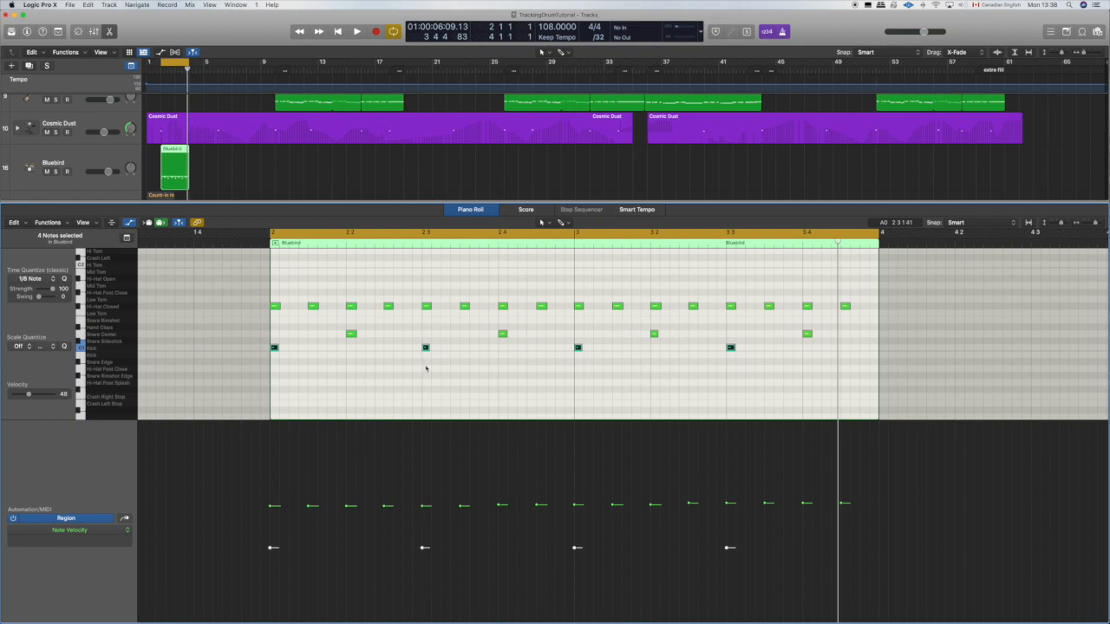
key(space)
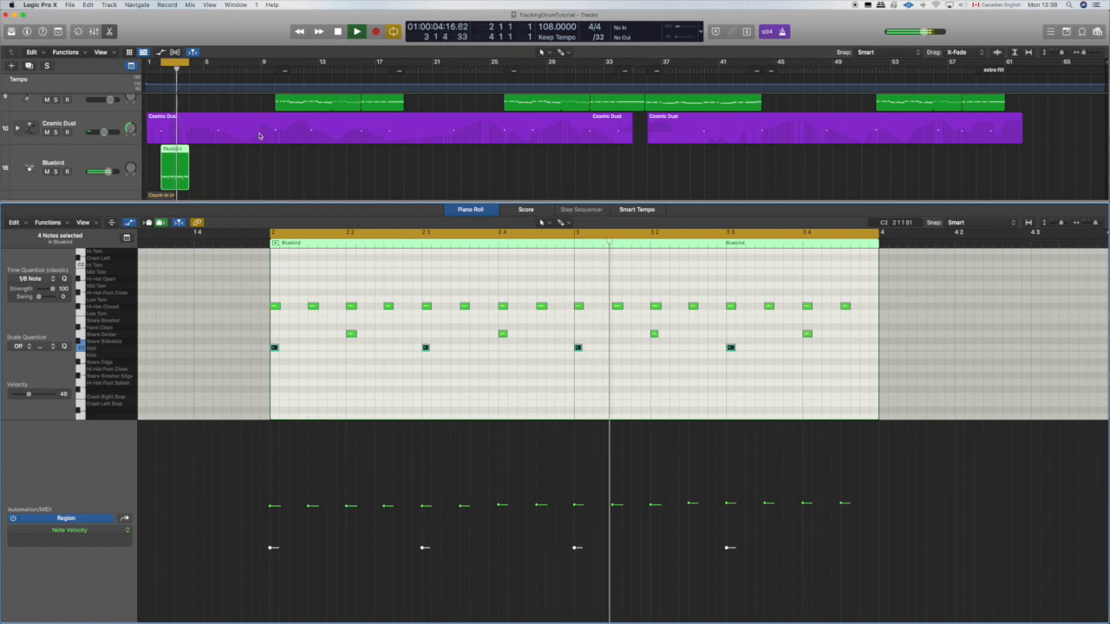
scroll(258, 141, down, 3)
scroll(258, 141, up, 1)
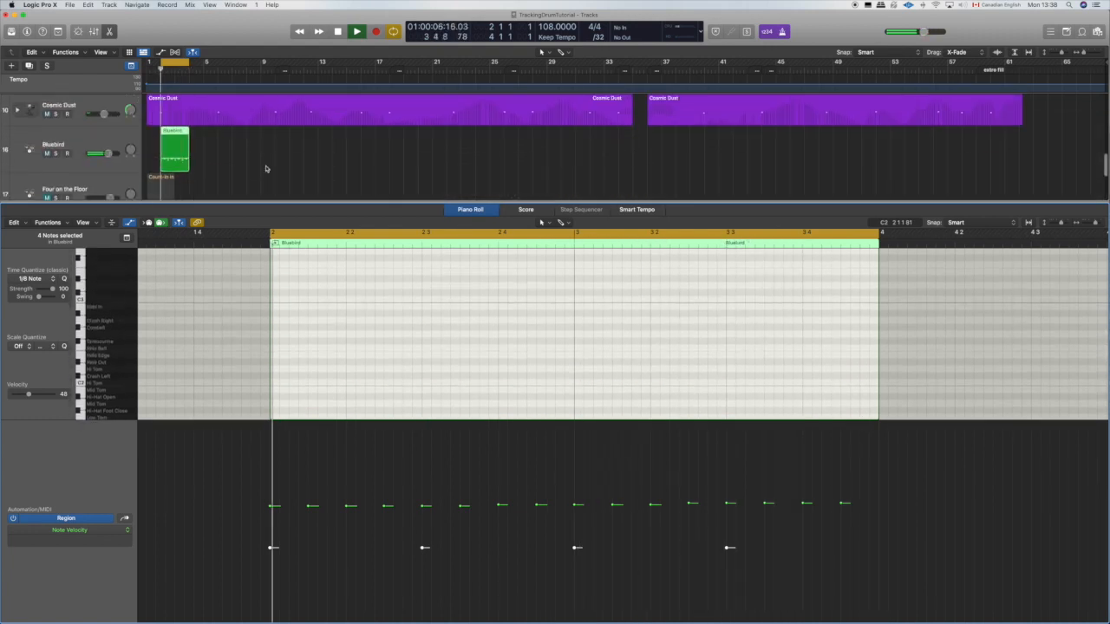
scroll(320, 293, down, 5)
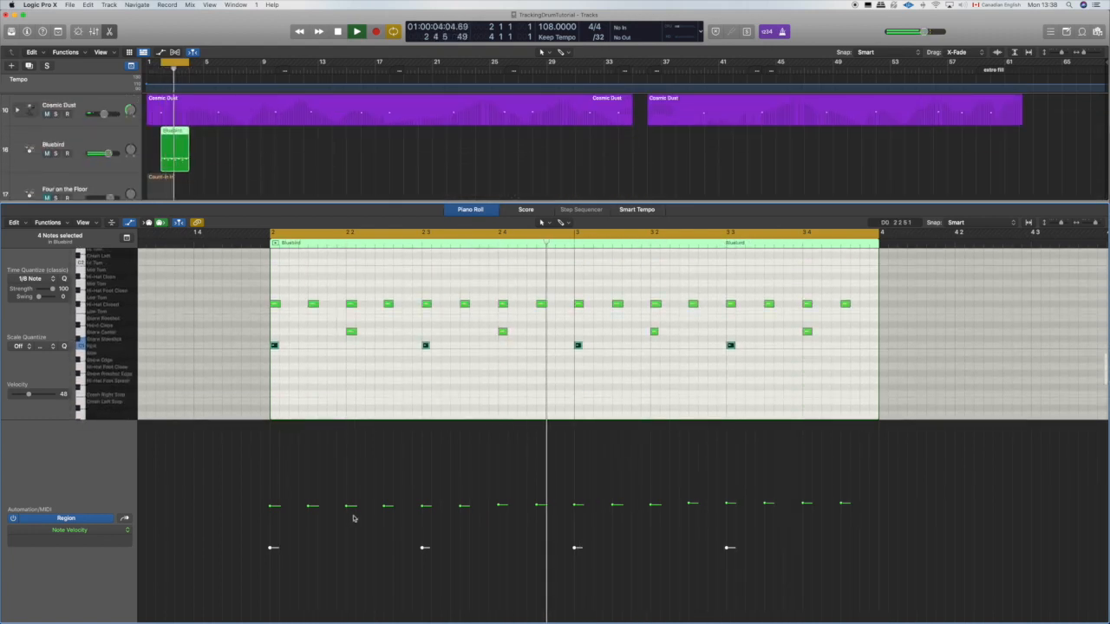
- Lower the kick notes' velocity to 5, raise it to 127, and bring it back down to 62 during playback
drag(273, 548, 271, 593)
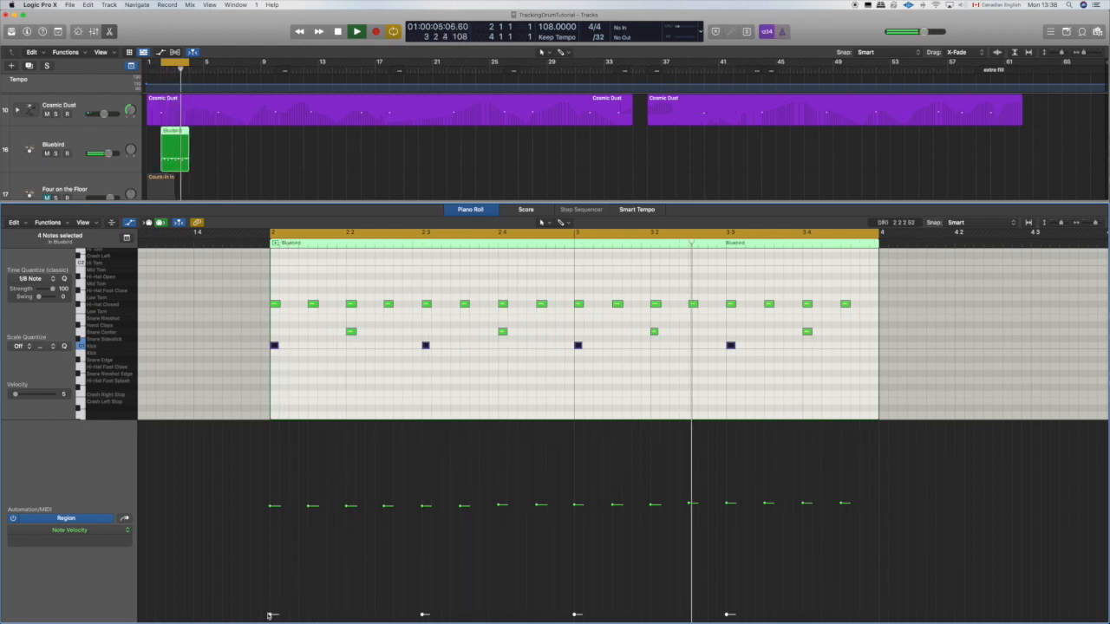
drag(271, 607, 271, 426)
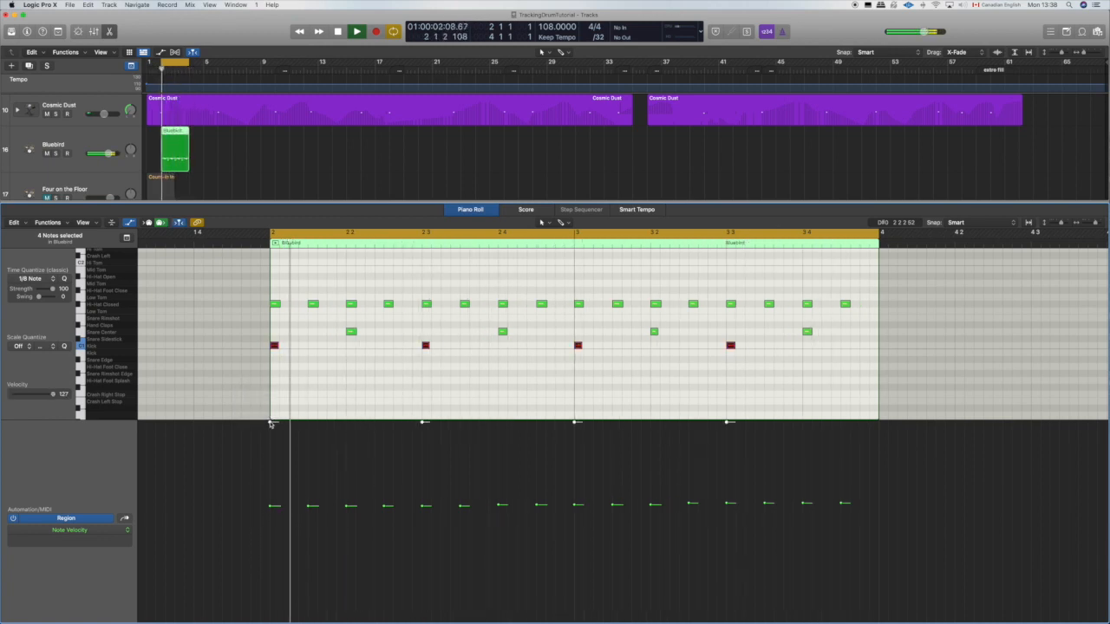
click(270, 423)
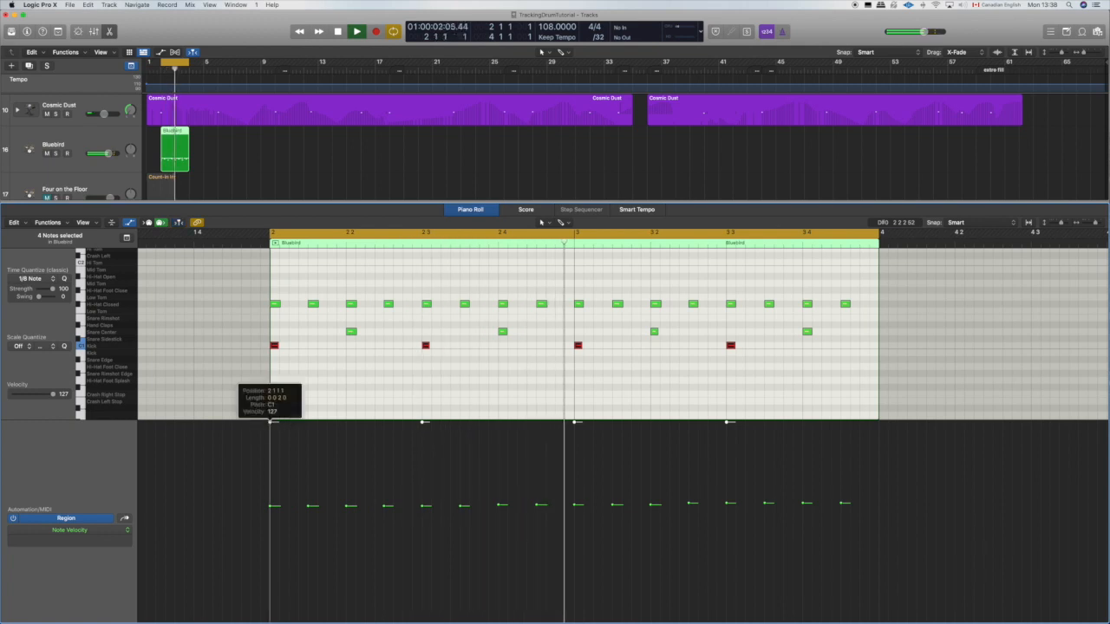
drag(271, 422, 272, 481)
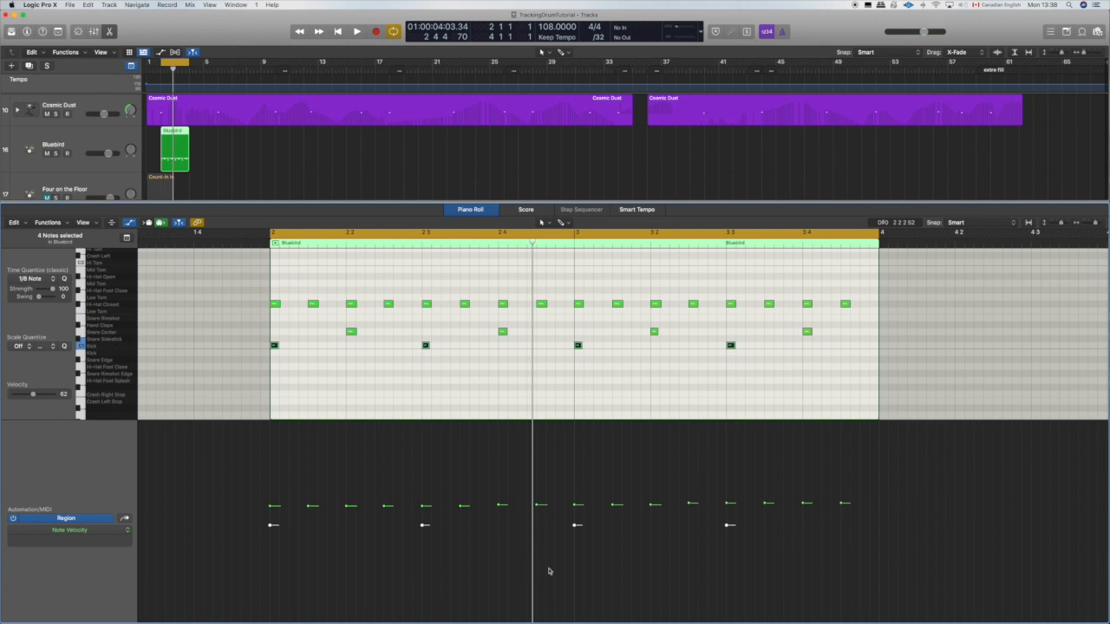
- Try the four selected kick notes at velocities 17 and 59, and set them to 50
drag(577, 526, 574, 563)
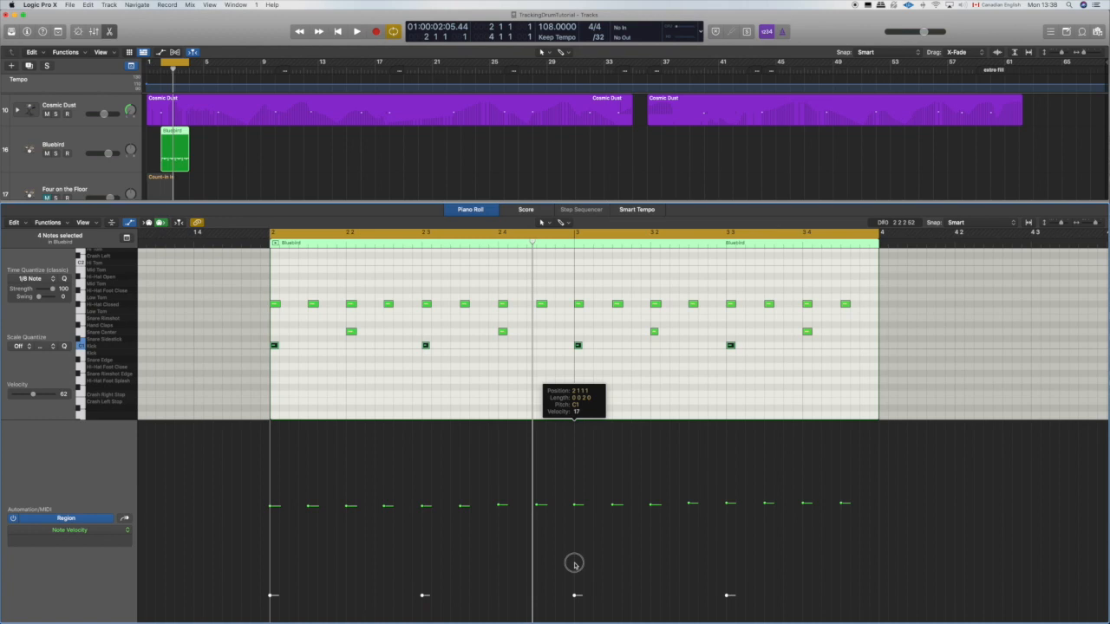
drag(574, 565, 574, 534)
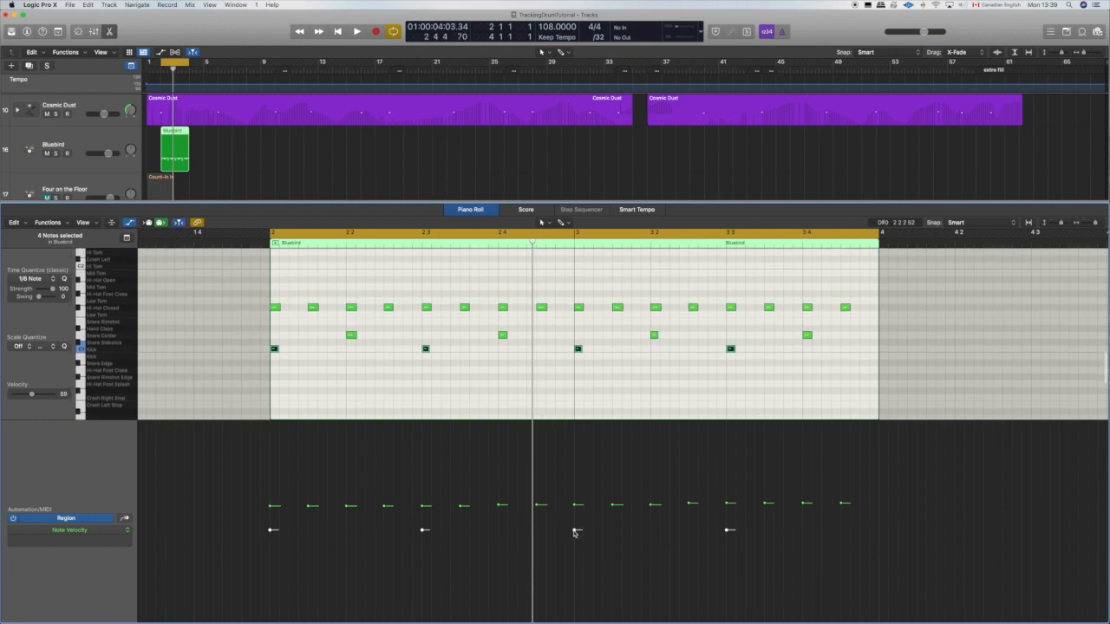
scroll(574, 533, up, 1)
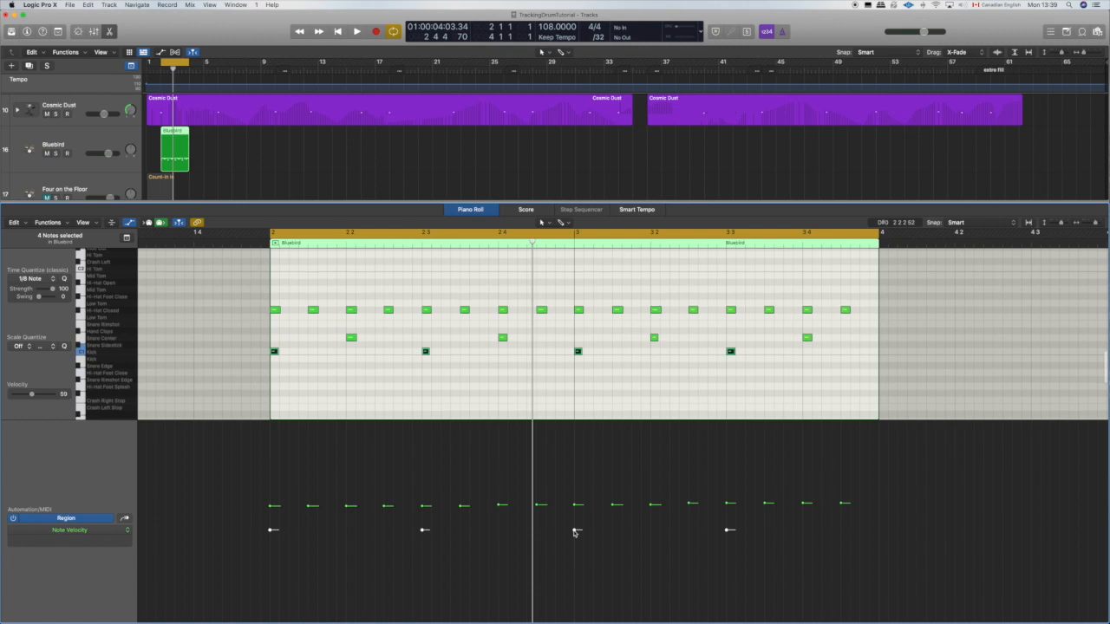
drag(574, 533, 574, 539)
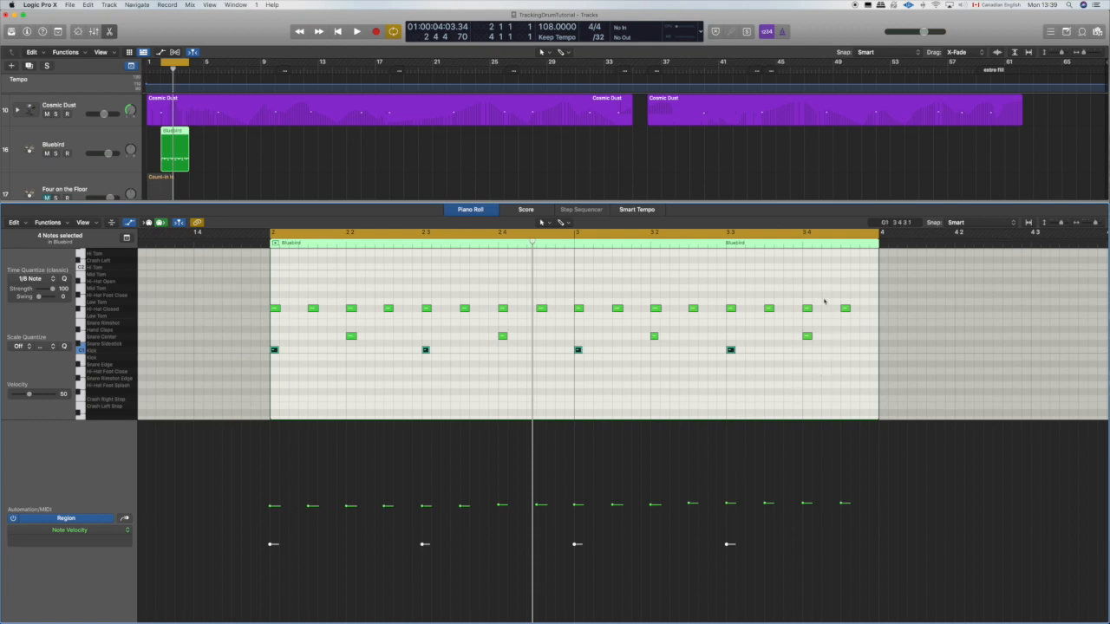
- Select the four Snare Center notes and, during playback, try velocities 124, 88 and 80 before setting them to 86
drag(827, 335, 326, 332)
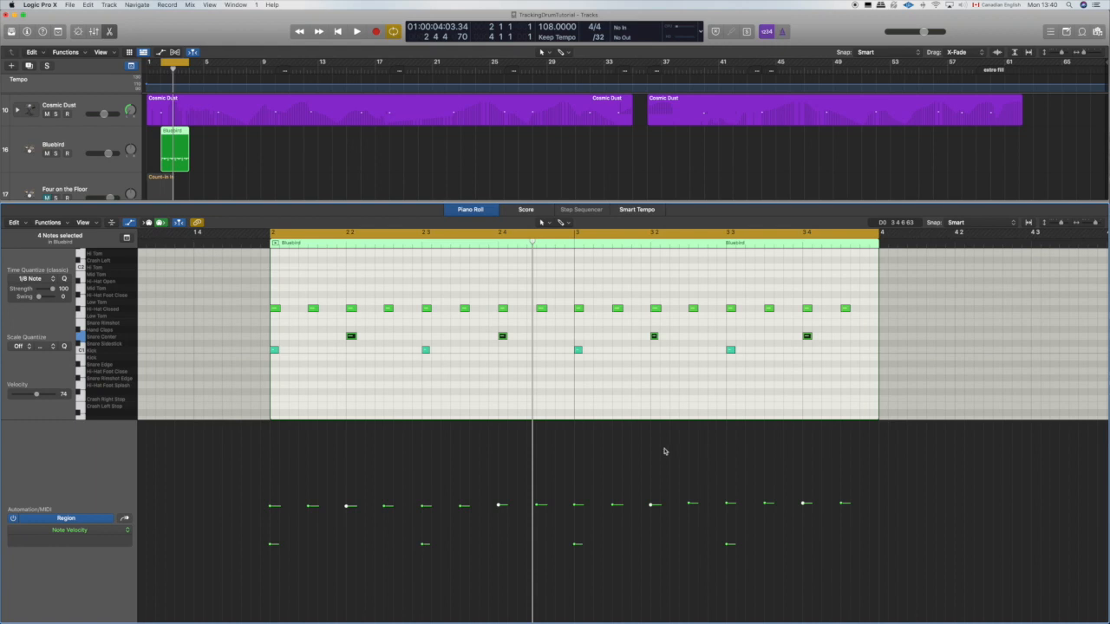
key(space)
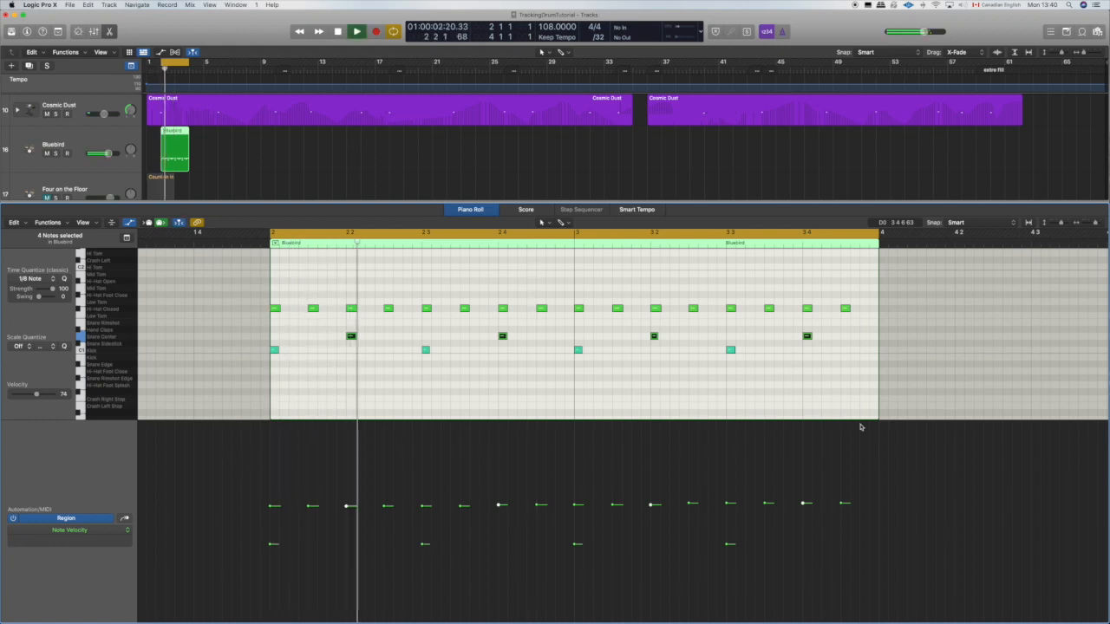
mouse_move(867, 428)
mouse_down()
mouse_move(223, 440)
mouse_move(219, 421)
mouse_move(235, 433)
mouse_up()
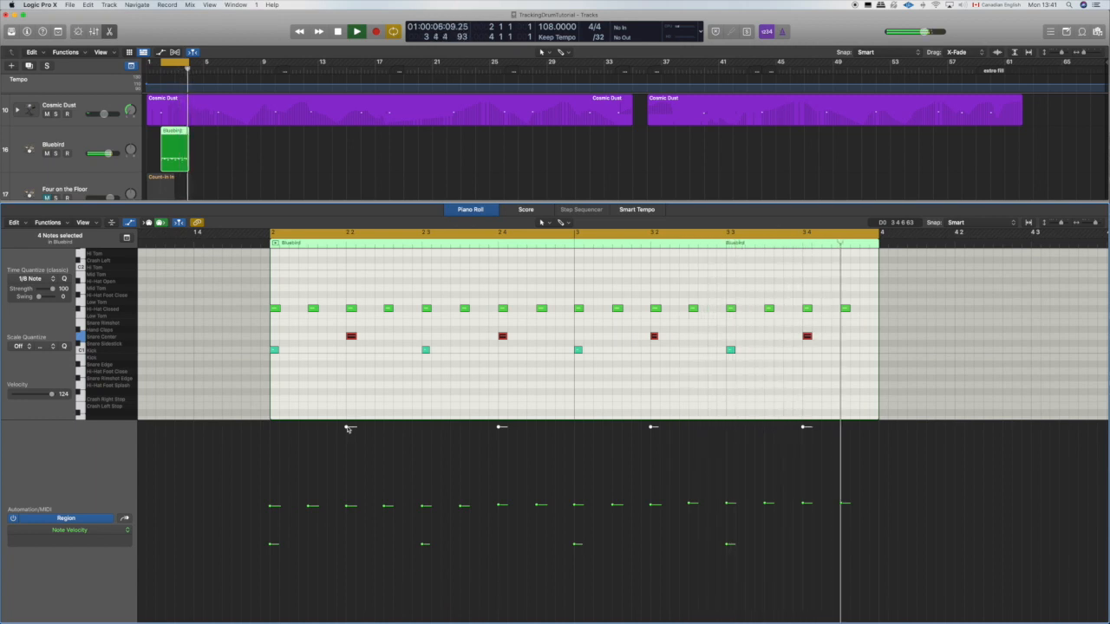
drag(347, 428, 346, 486)
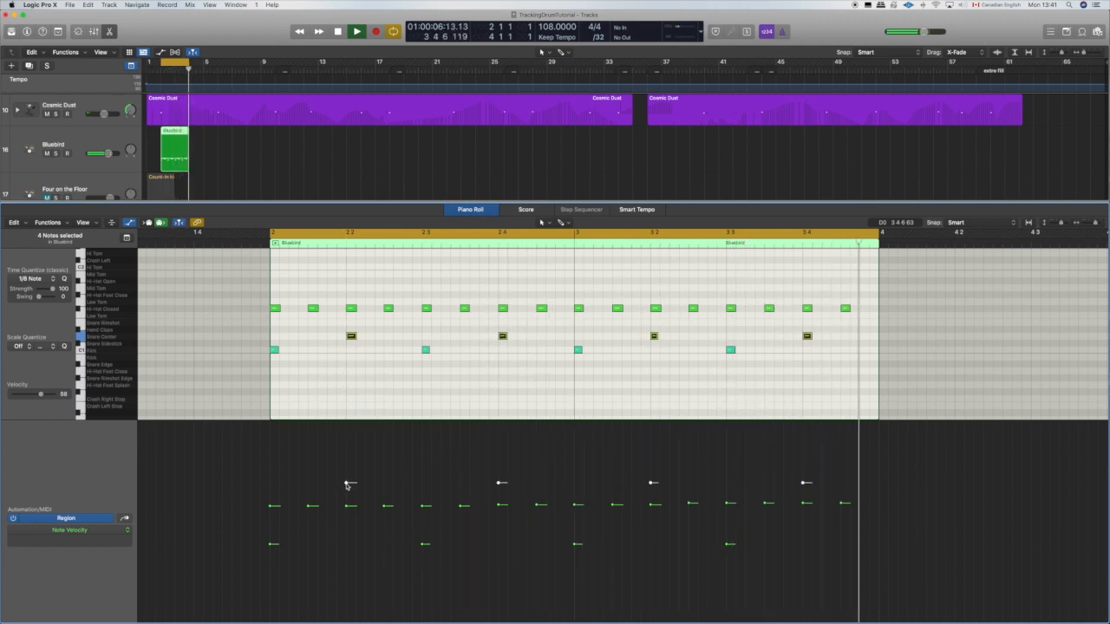
mouse_move(346, 485)
mouse_down()
mouse_move(347, 464)
mouse_move(348, 498)
mouse_up()
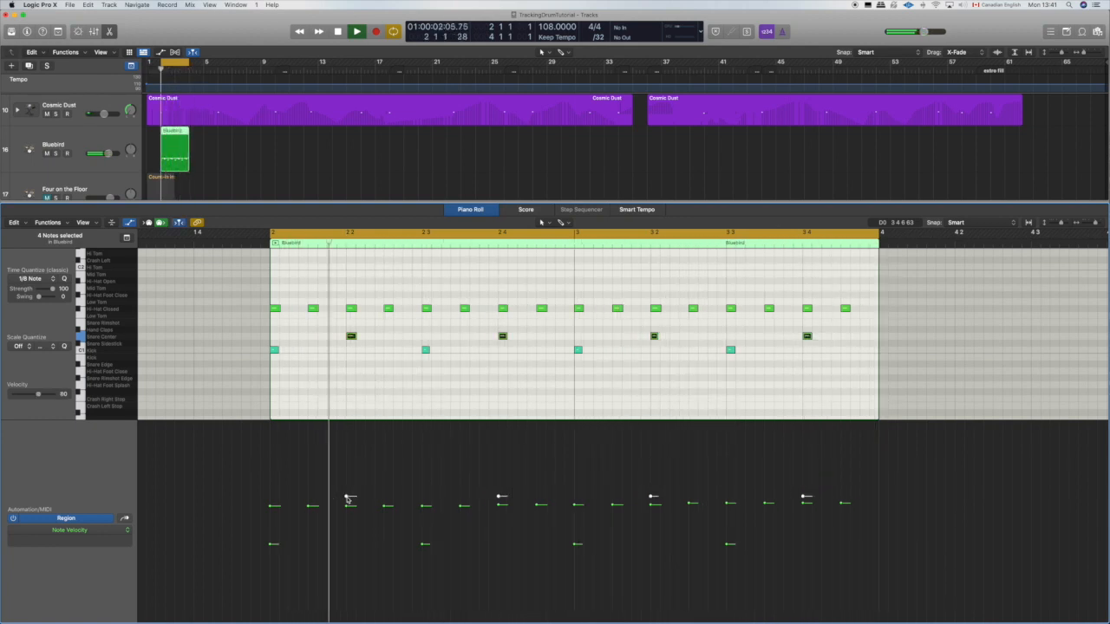
drag(346, 498, 345, 491)
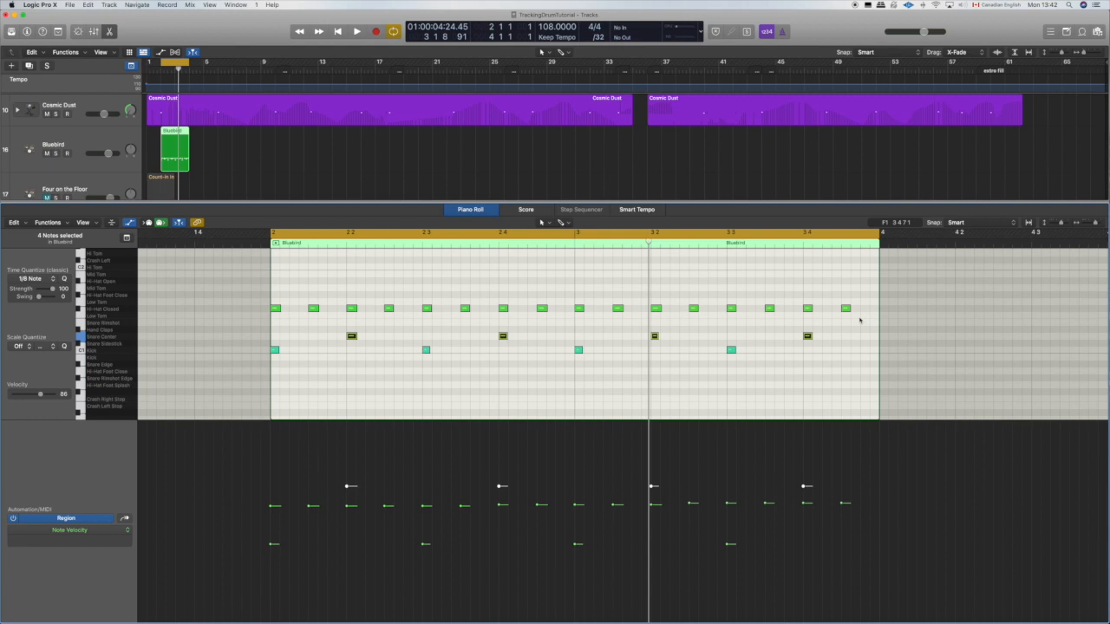
- Select all sixteen closed hi-hat notes and, during playback, try velocities 14, 127 and 59 before setting them to 41
drag(859, 320, 262, 301)
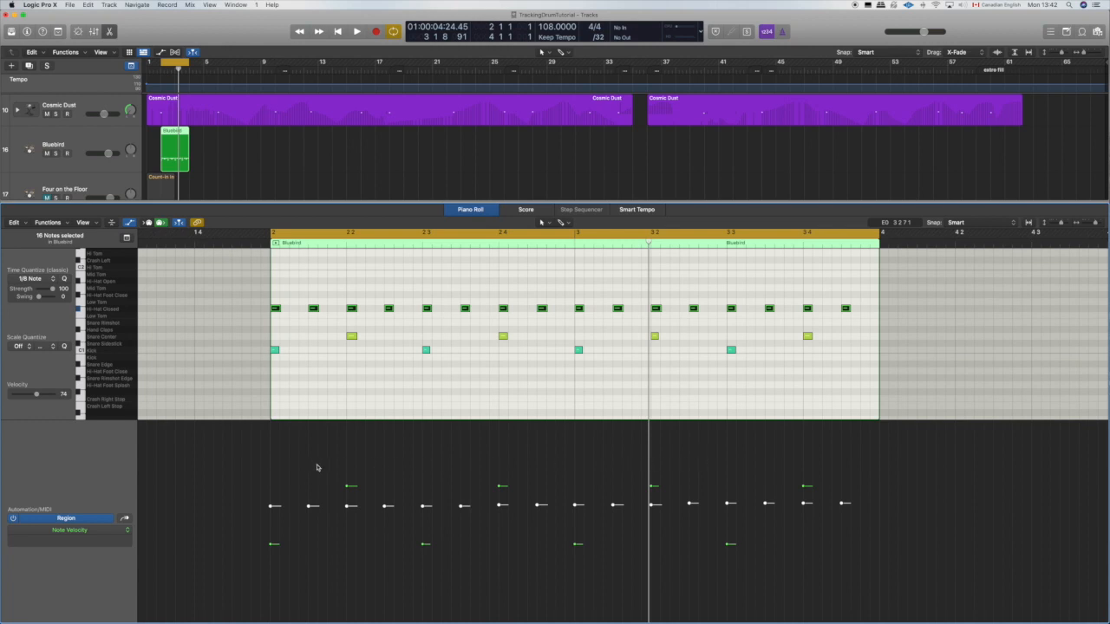
key(space)
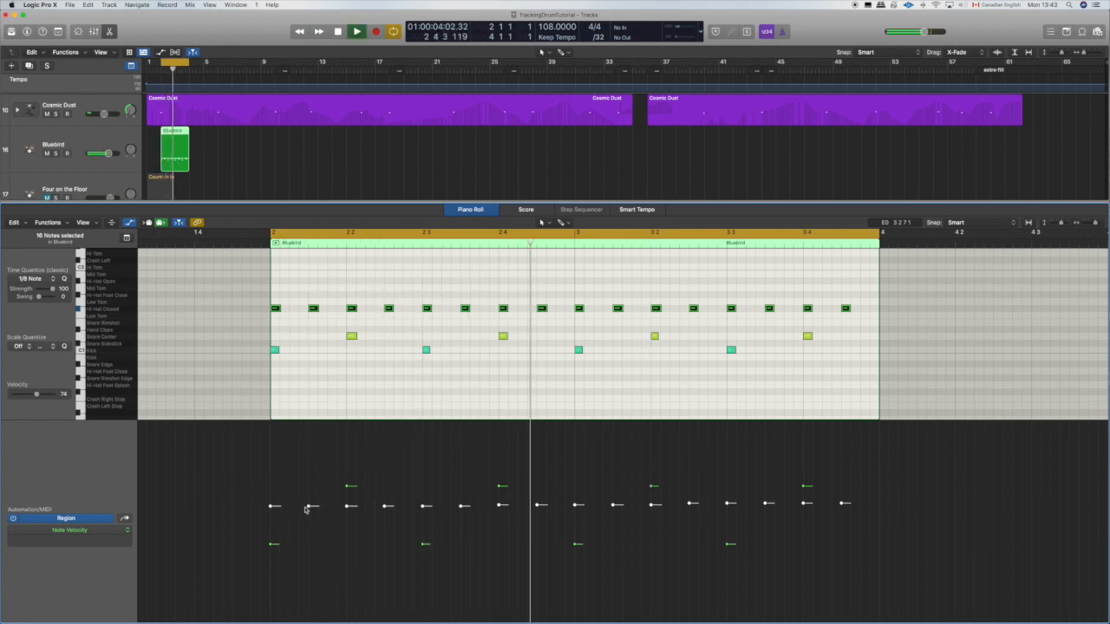
drag(309, 507, 312, 568)
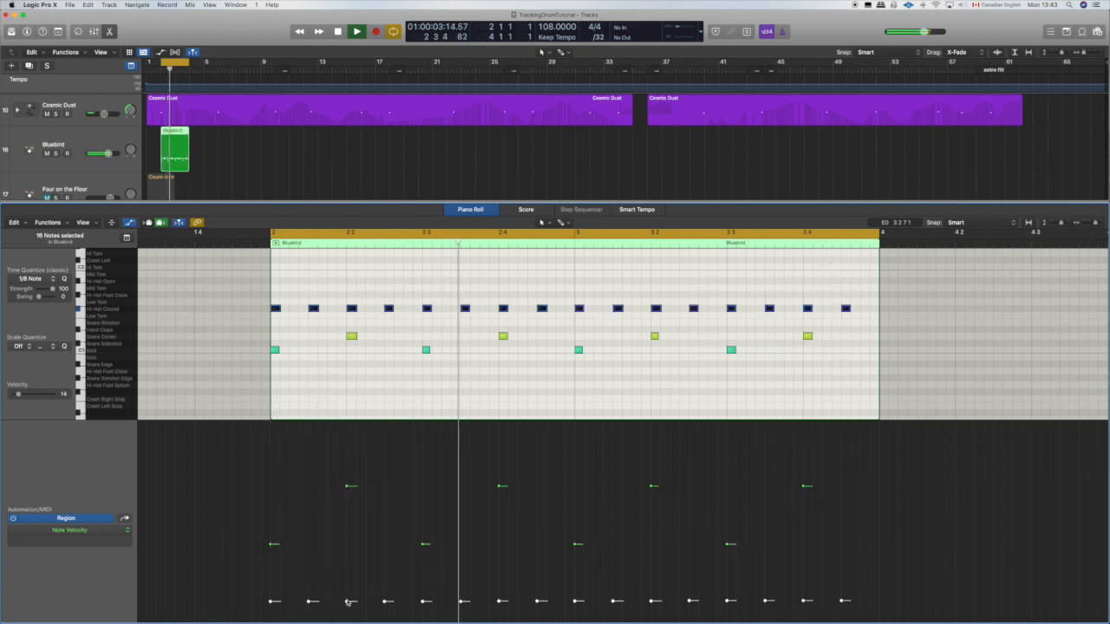
drag(347, 601, 349, 424)
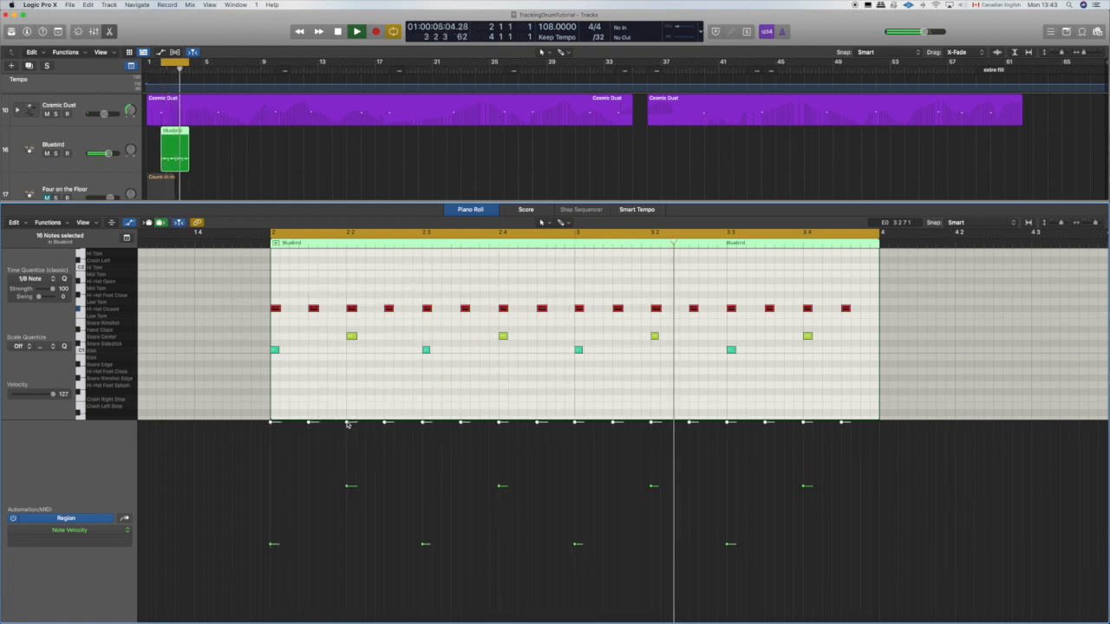
drag(346, 423, 350, 524)
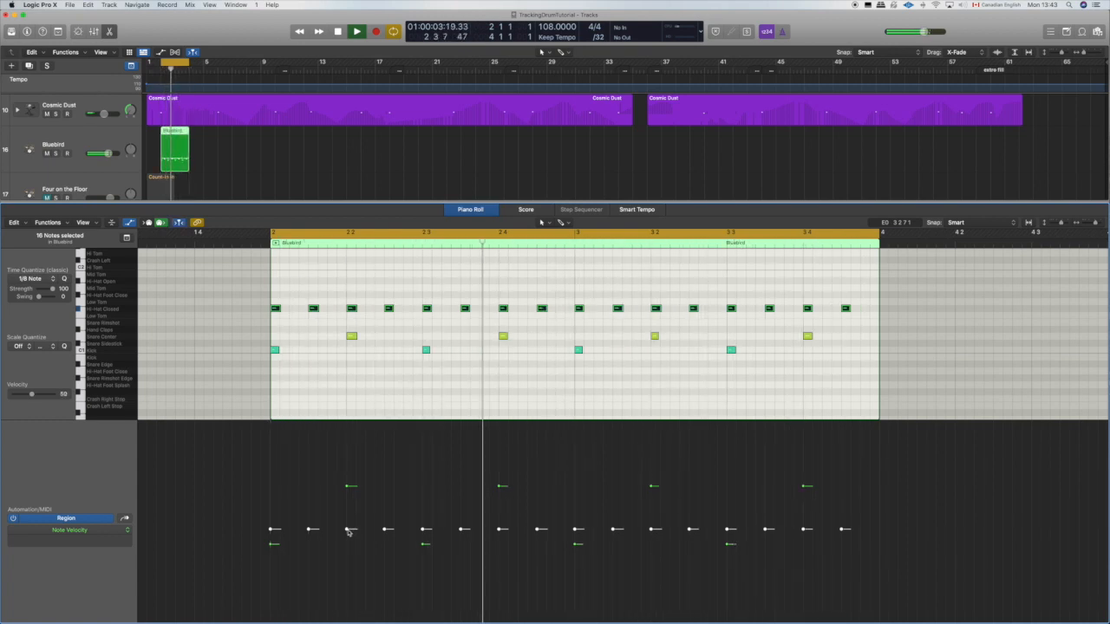
drag(348, 531, 351, 546)
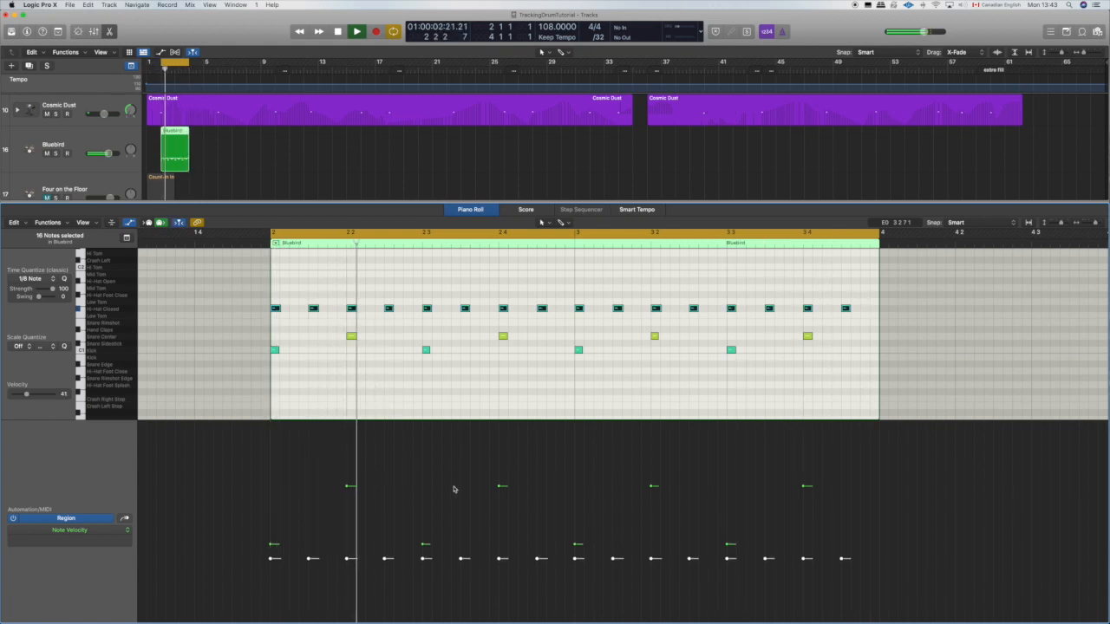